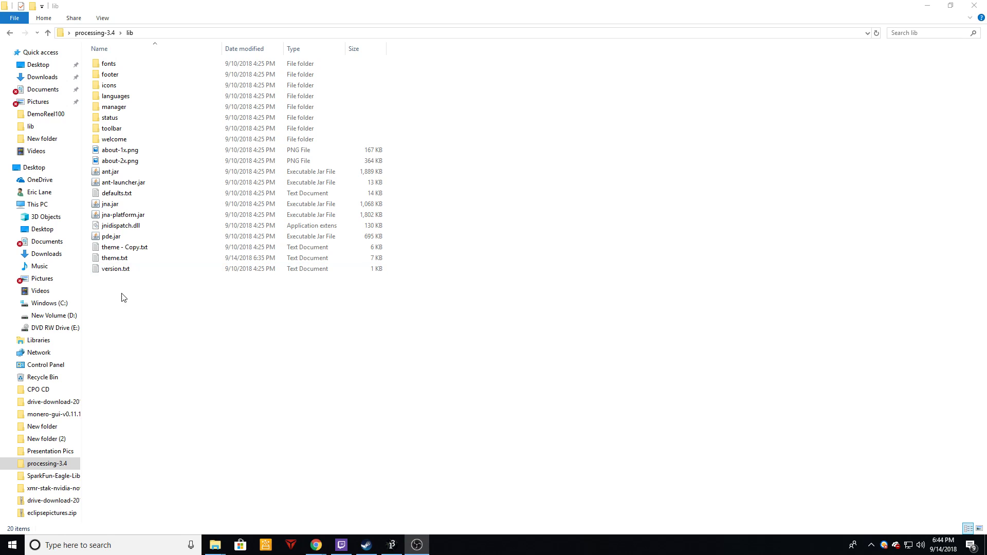
- Go up from the lib folder to processing-3.4 and shrink the file window to expose the desktop
left_click(127, 262)
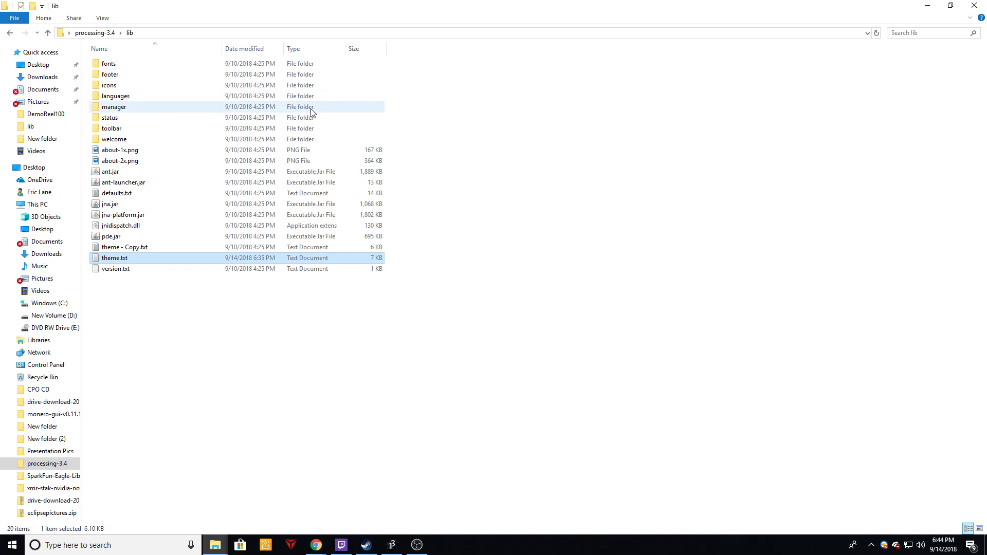
left_click(253, 327)
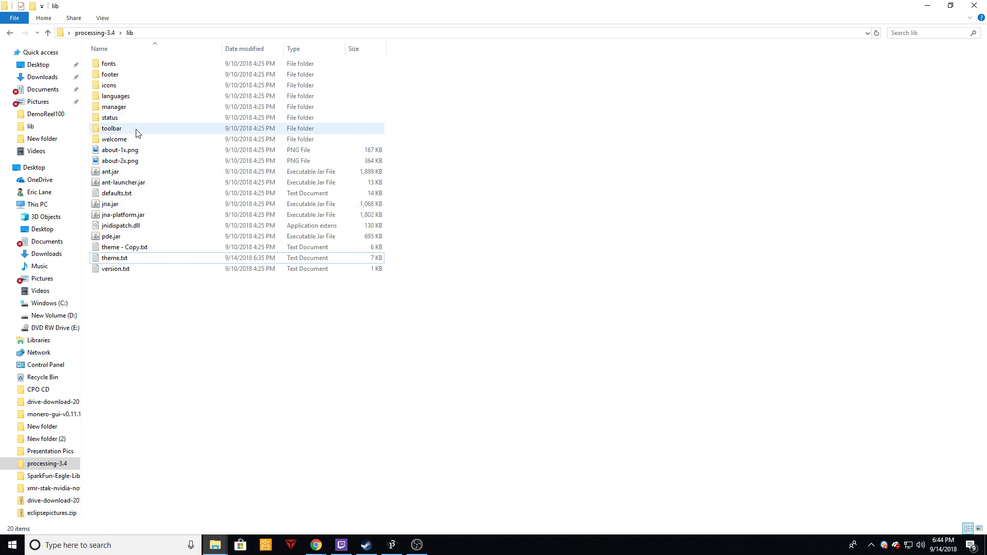
left_click(93, 33)
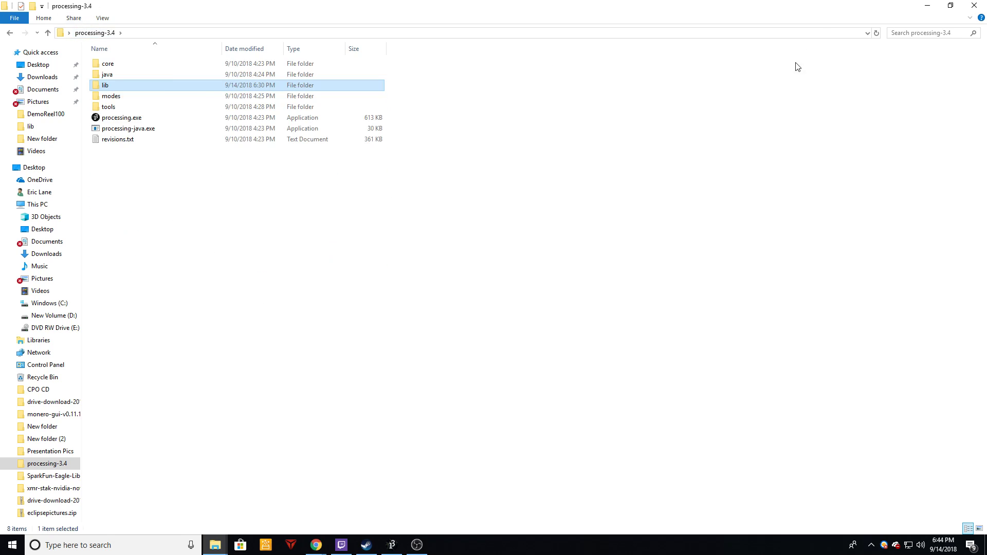
left_click(951, 11)
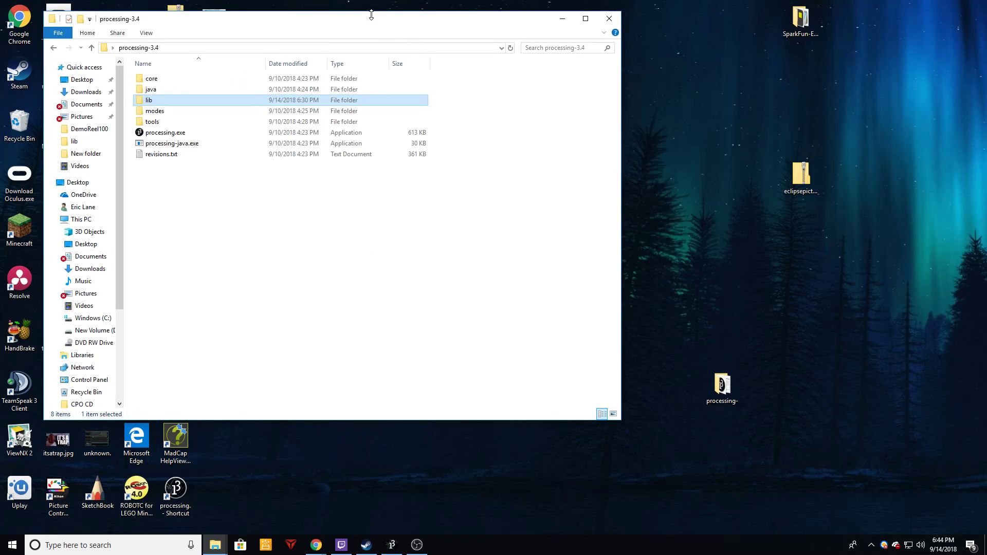
- Open the processing-3.4 folder from the desktop, maximize its window and go into the lib subfolder
left_click(724, 399)
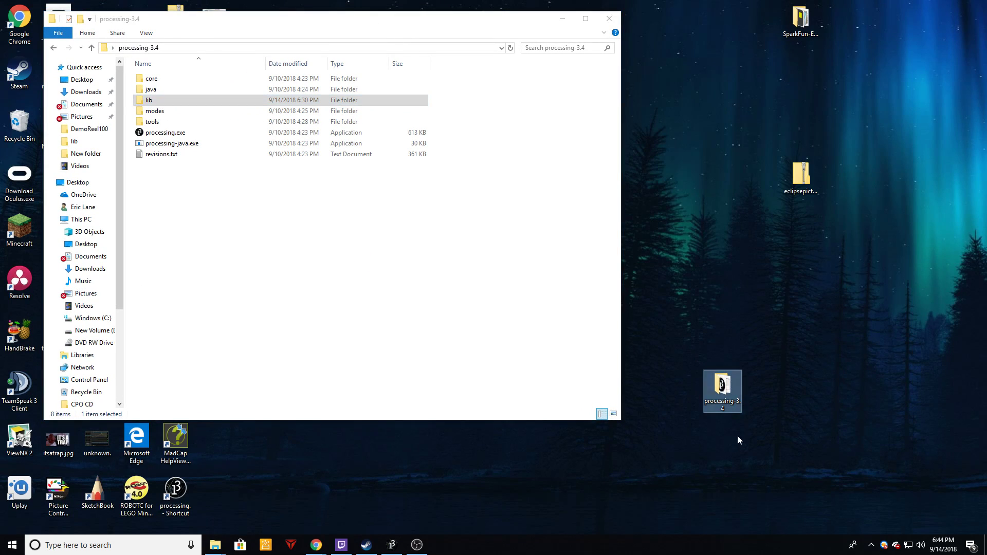
double_click(730, 385)
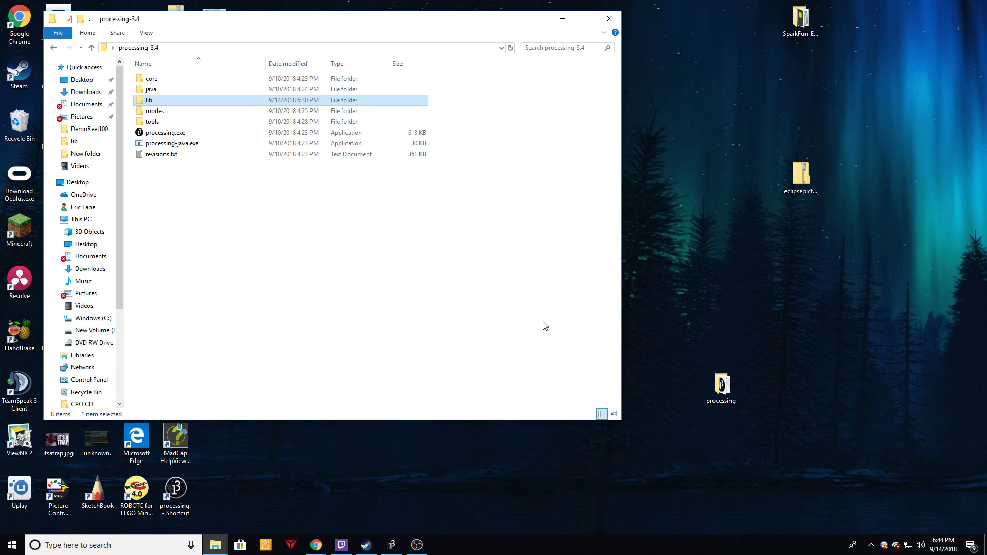
left_click(434, 244)
left_click(585, 18)
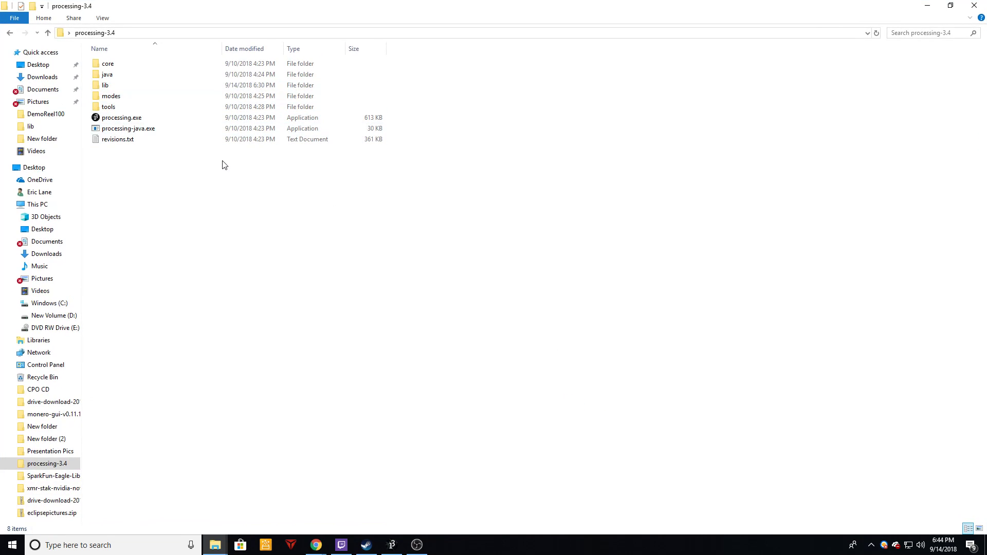
double_click(112, 88)
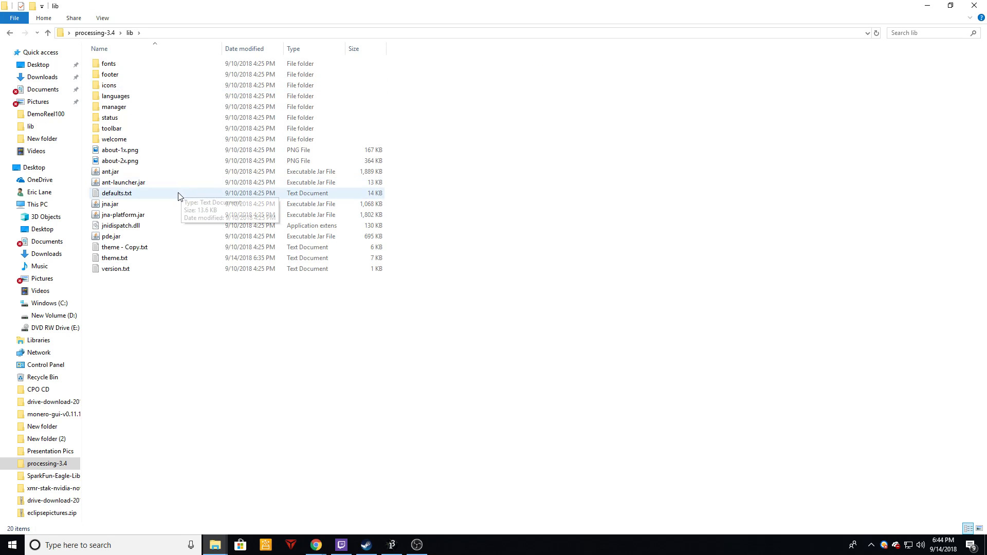
- Copy theme.txt in the lib folder to the clipboard and locate its backup, theme - Copy.txt
left_click(122, 261)
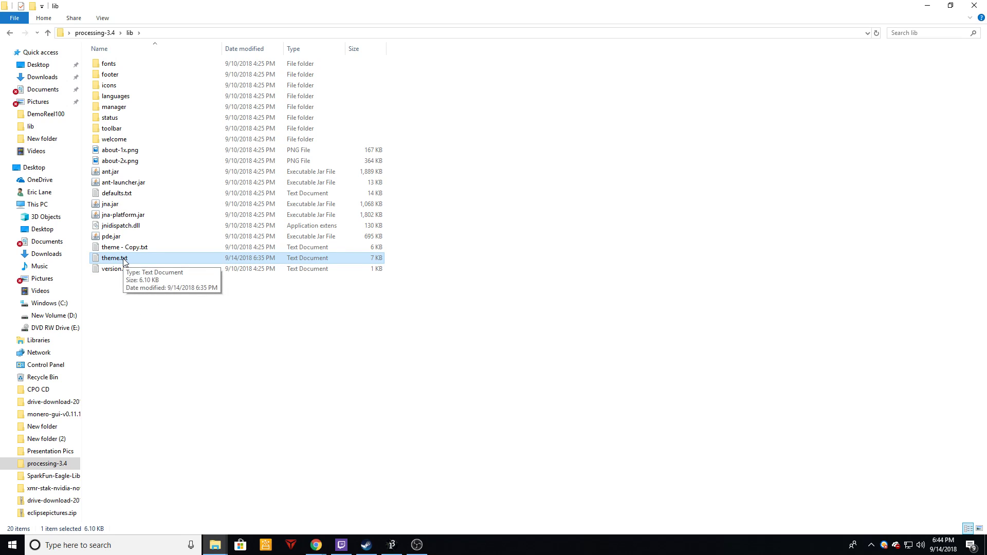
right_click(113, 259)
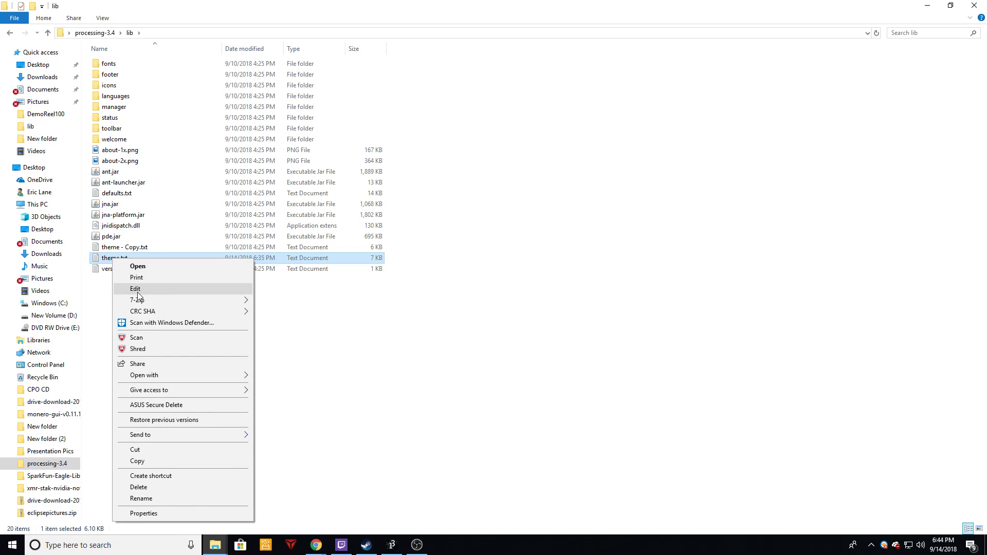
left_click(149, 462)
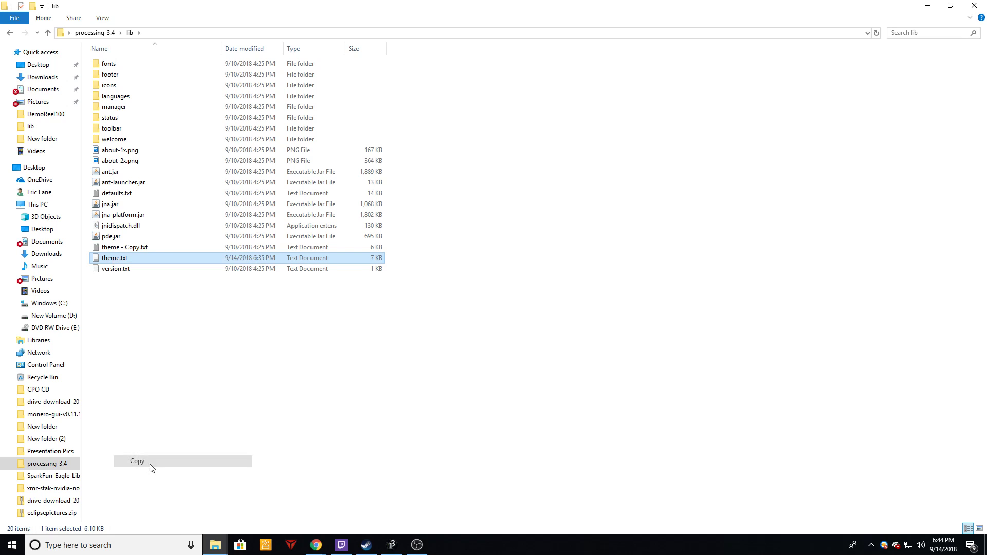
left_click(138, 335)
right_click(128, 298)
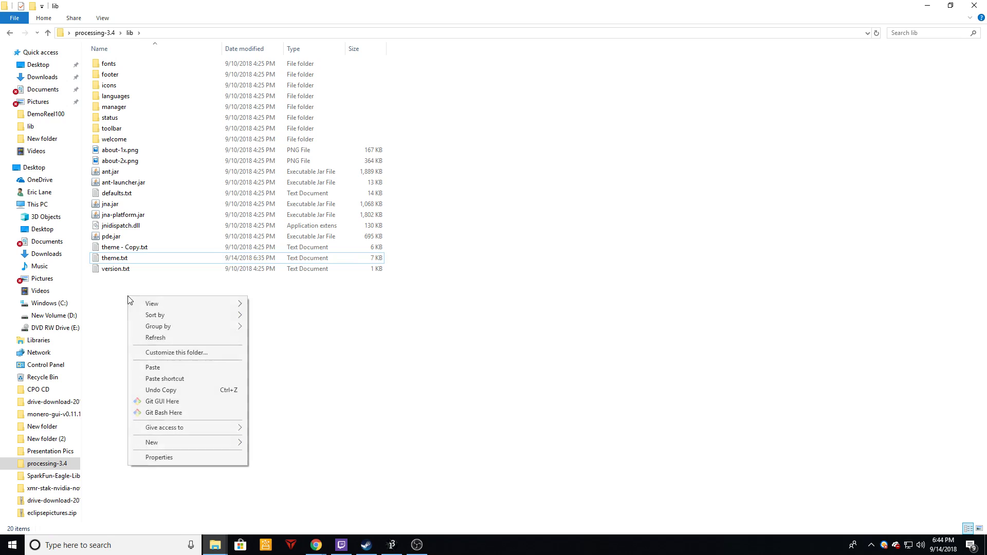
left_click(109, 318)
left_click(120, 250)
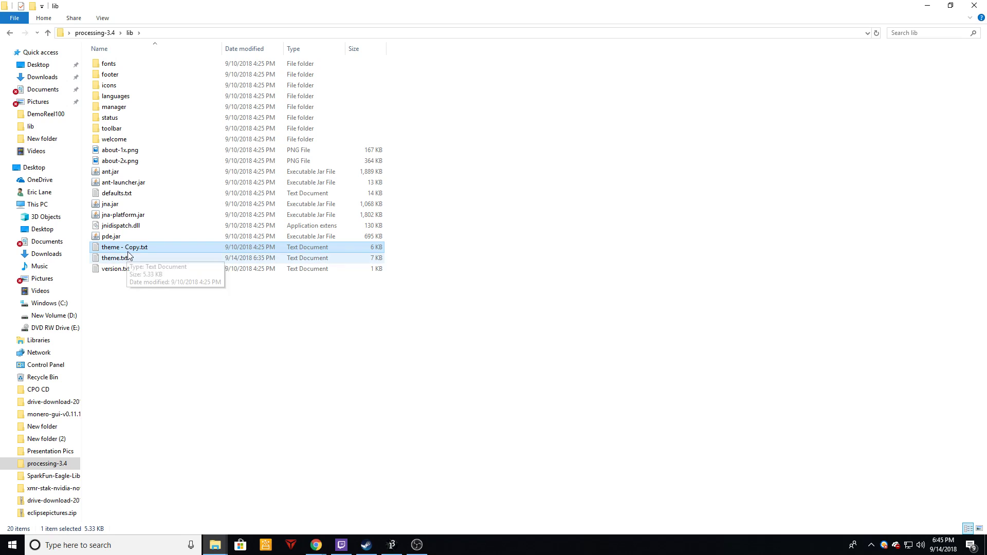
left_click(163, 258)
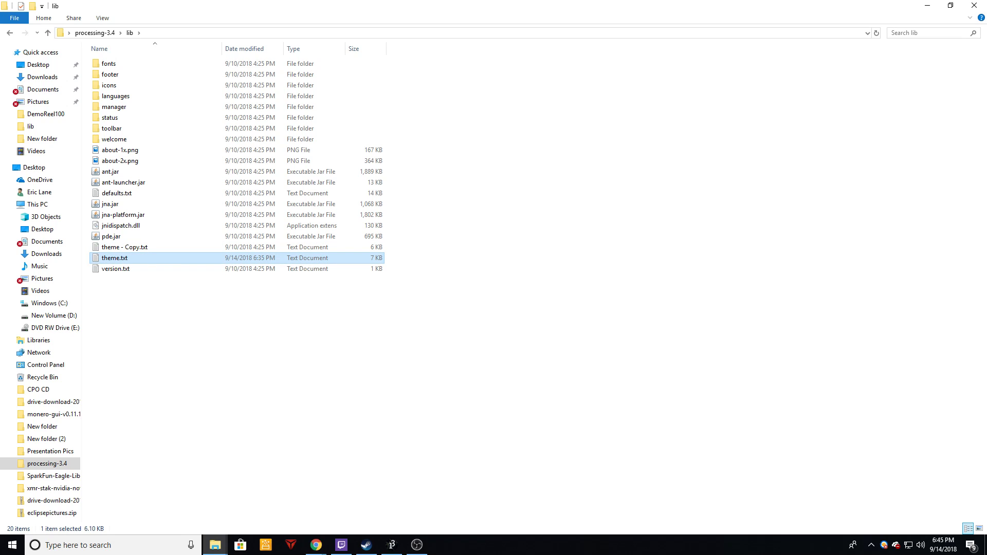
- Switch to Chrome, maximize its window and view the beginning of theme.txt in GitHub's DarkProcessingTheme_3.0 repository
left_click(316, 545)
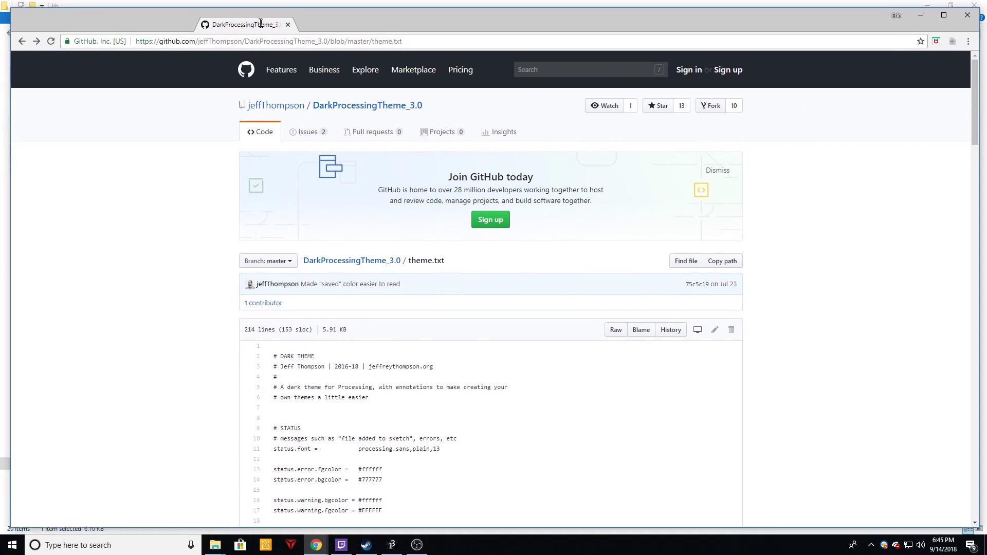
left_click_drag(261, 23, 250, 0)
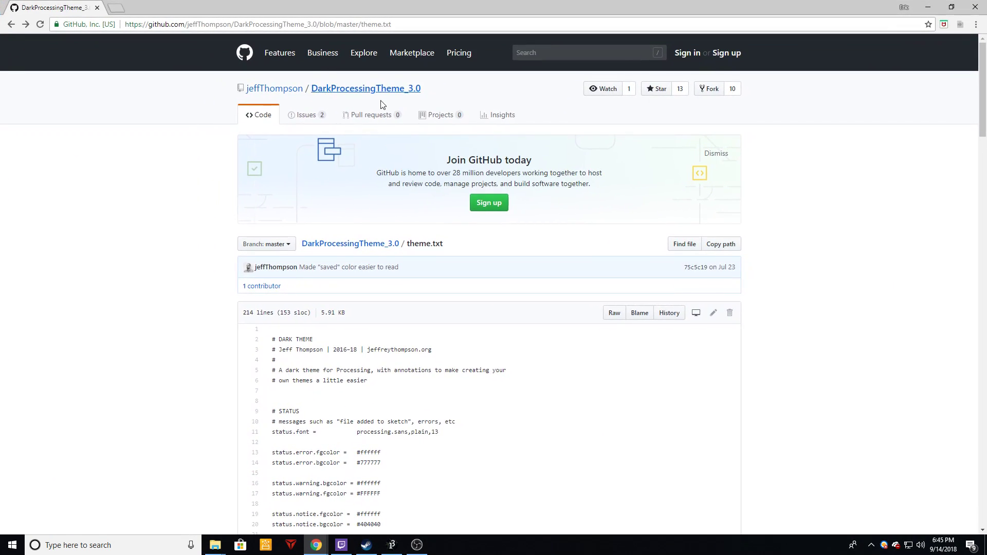
scroll(586, 230, "down", 2)
scroll(586, 230, "down", 3)
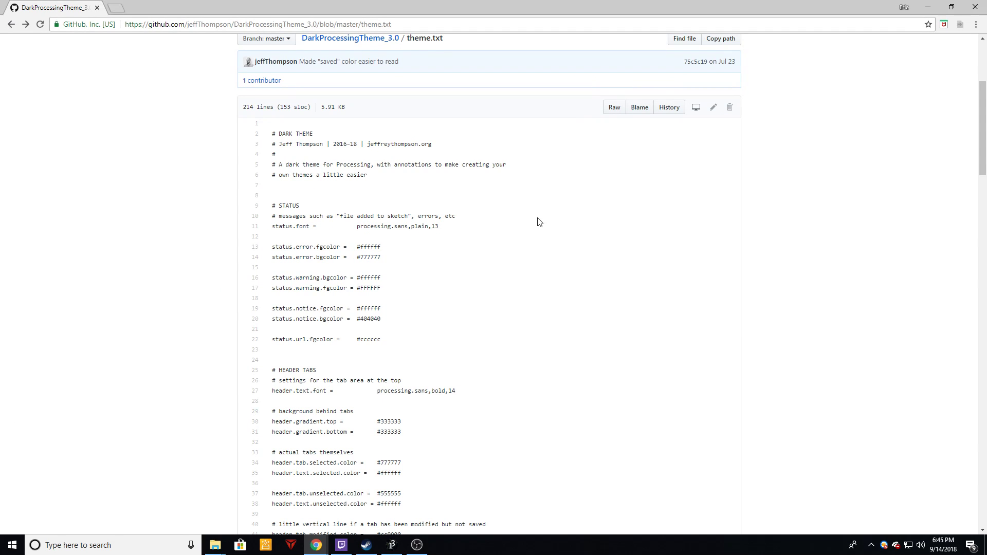
scroll(384, 276, "up", 4)
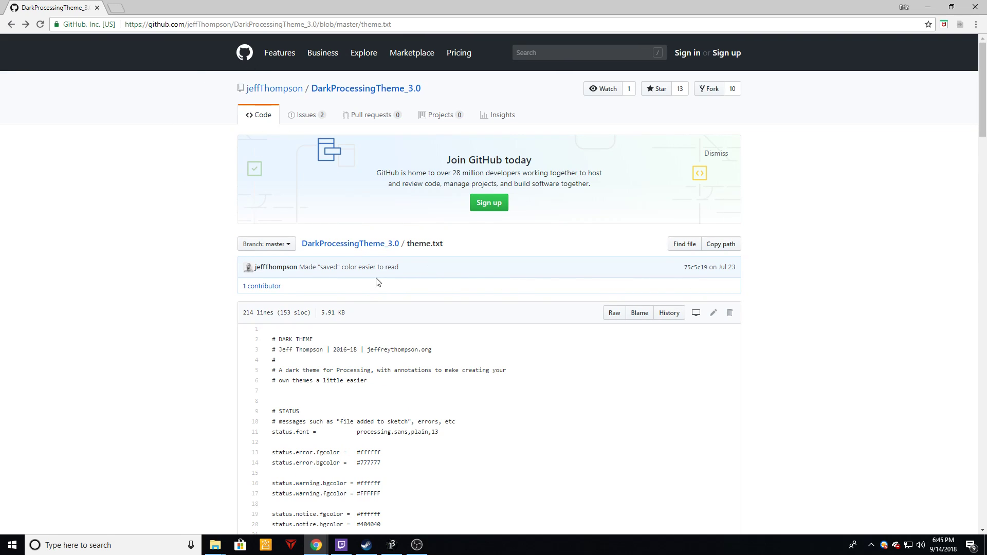
scroll(438, 334, "down", 2)
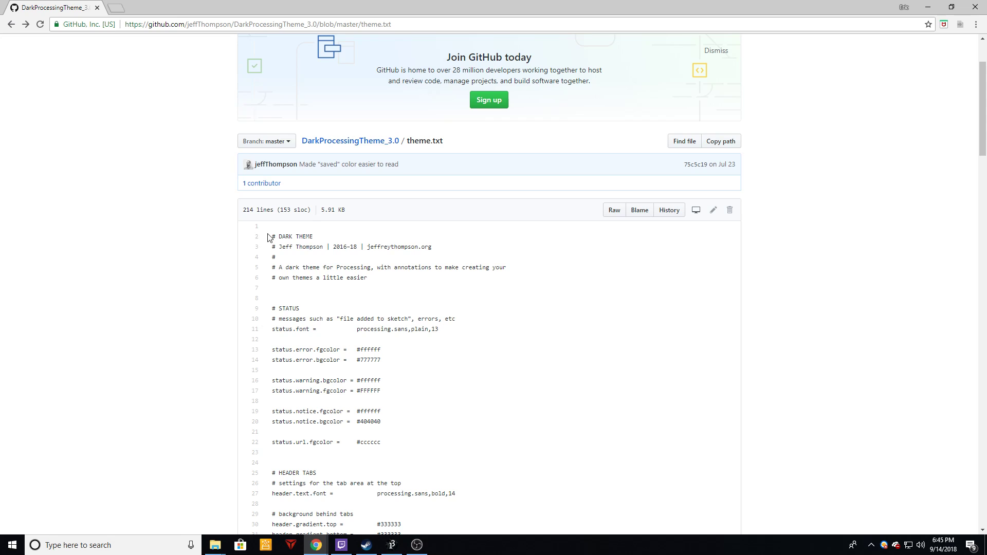
- Copy the entire theme.txt code from the GitHub page, through line 213, and minimize the browser
left_click_drag(276, 229, 408, 444)
scroll(439, 383, "down", 20)
scroll(442, 379, "down", 1)
scroll(485, 386, "up", 6)
scroll(487, 386, "down", 6)
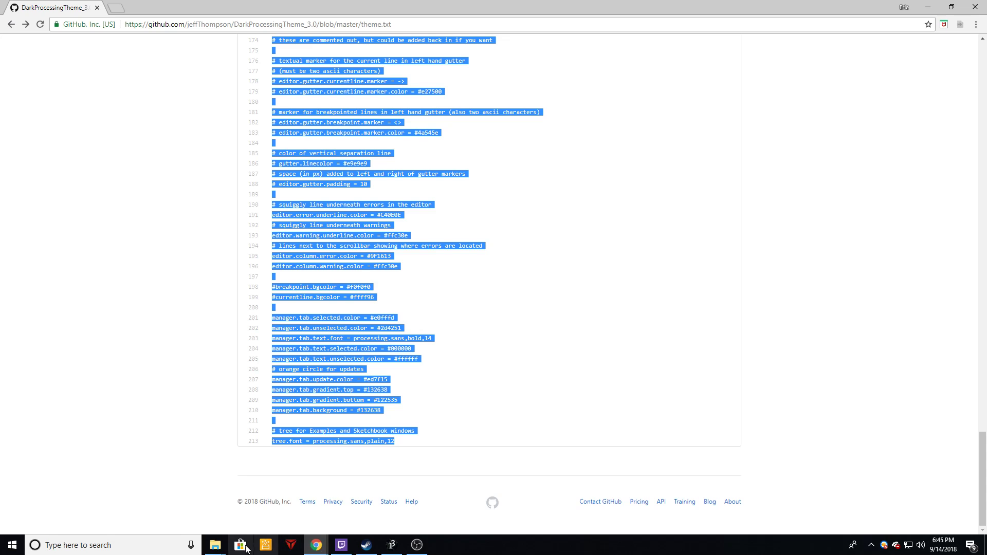
left_click(929, 7)
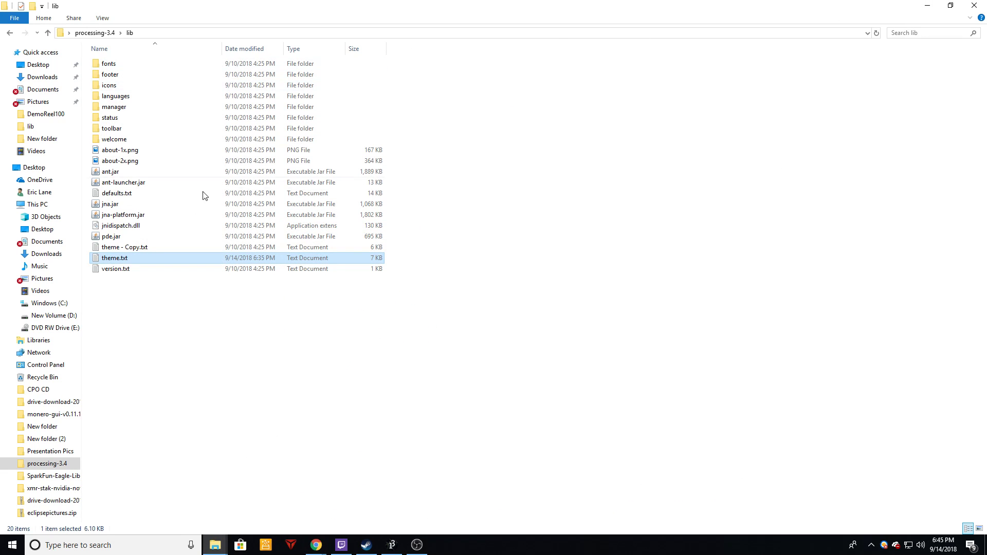
- Open theme.txt from the lib folder in Notepad and replace all its contents with the copied dark theme code
right_click(119, 259)
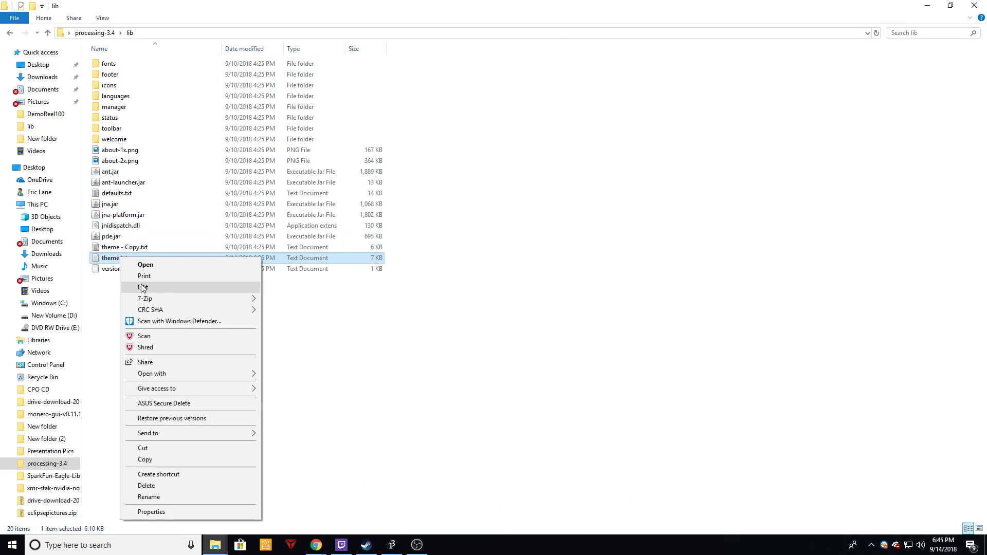
left_click(144, 288)
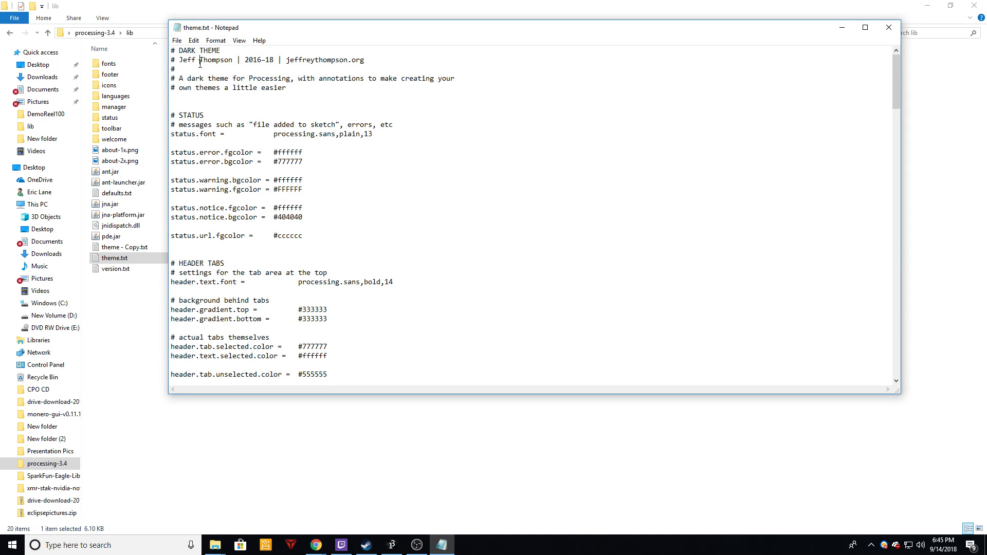
key("ctrl+a")
scroll(418, 166, "up", 20)
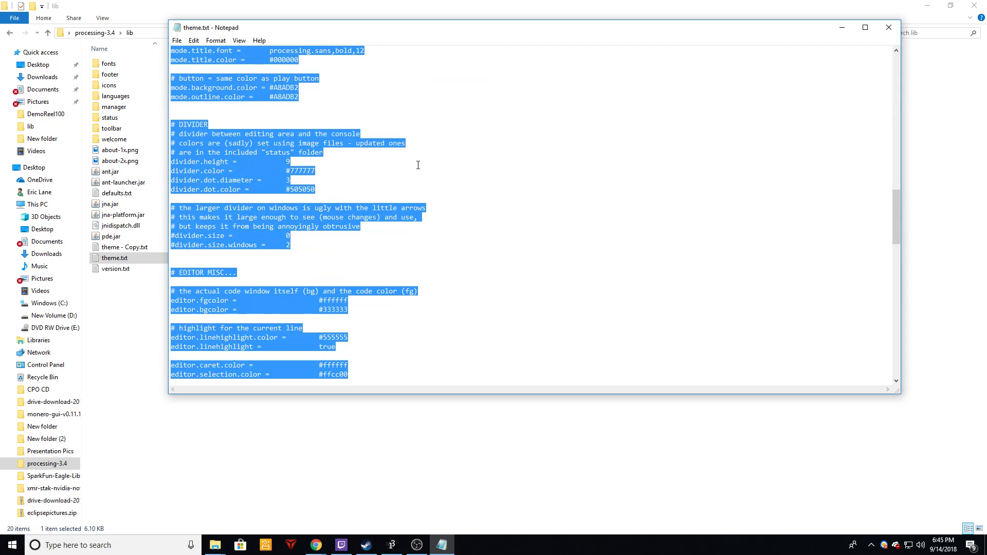
left_click(418, 165)
scroll(418, 165, "down", 10)
left_click_drag(897, 313, 898, 107)
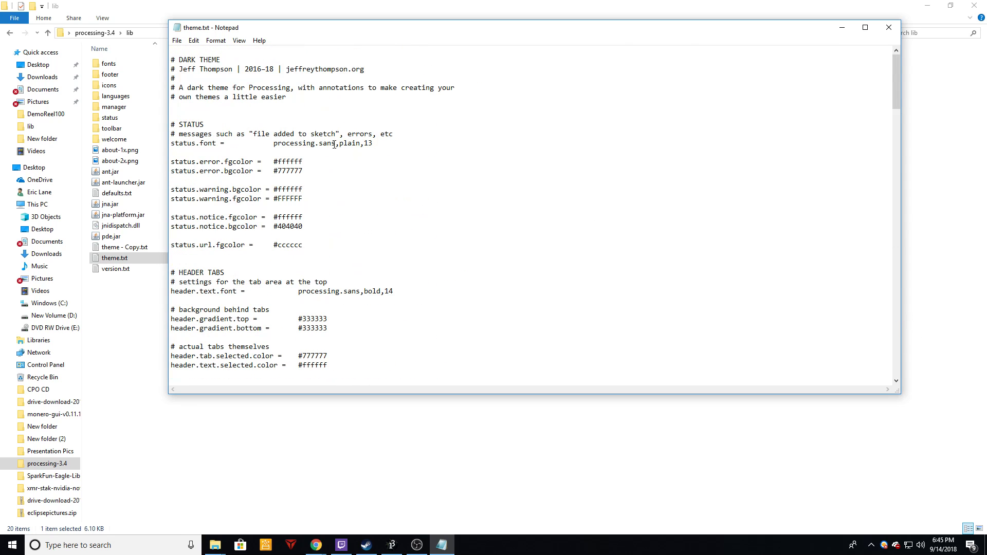
- Examine the theme's status, header, footer, toolbar, divider and editor color settings in theme.txt
scroll(428, 266, "down", 19)
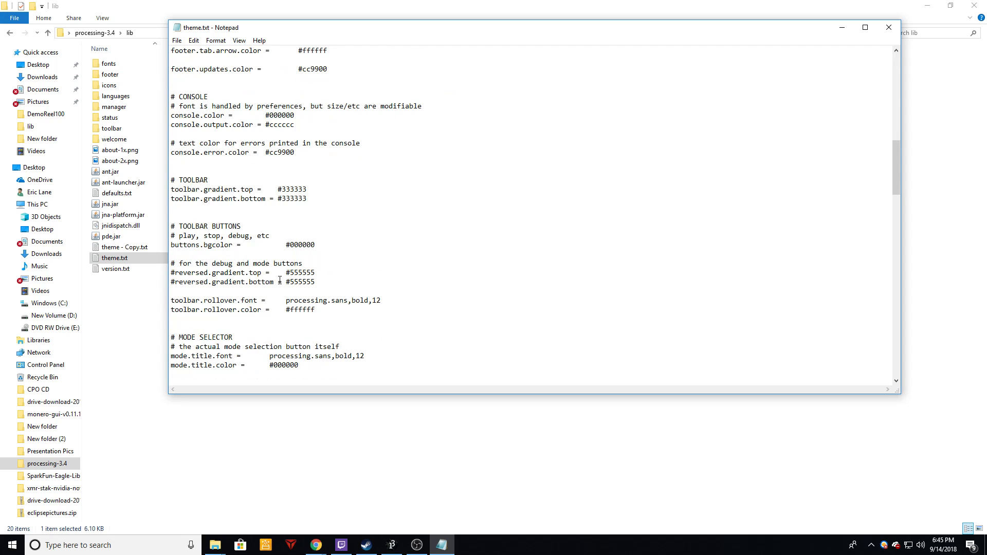
scroll(220, 264, "down", 9)
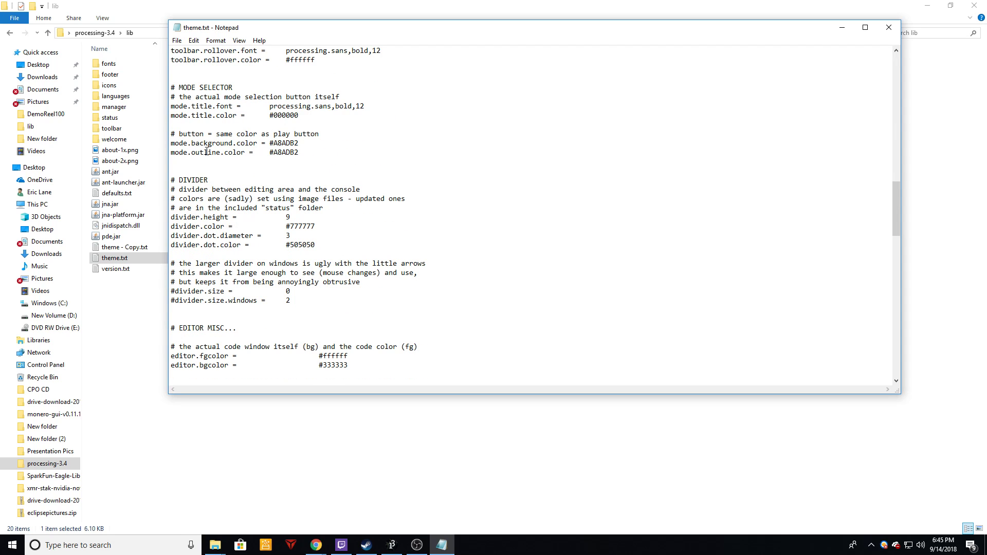
scroll(232, 170, "down", 3)
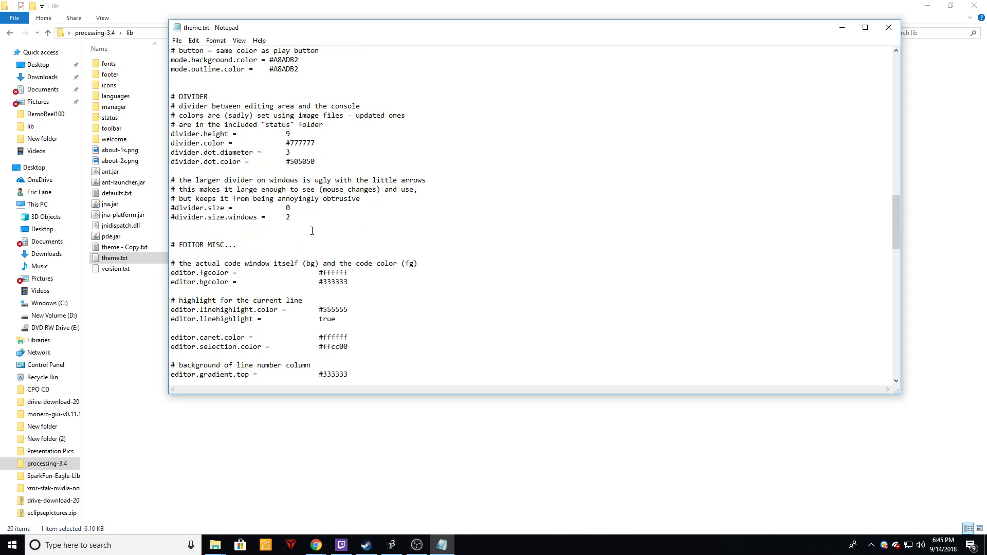
scroll(245, 306, "down", 12)
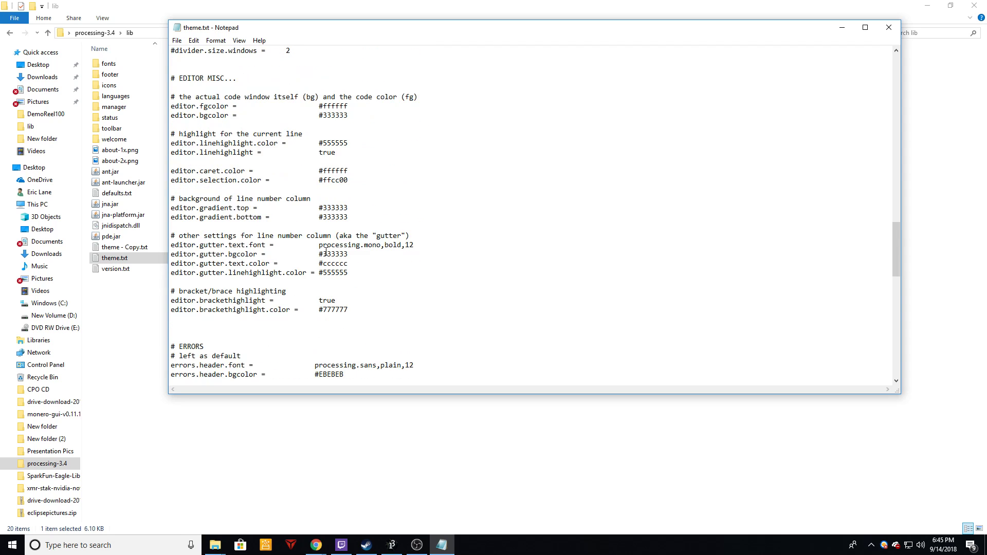
scroll(341, 265, "up", 6)
scroll(341, 204, "up", 20)
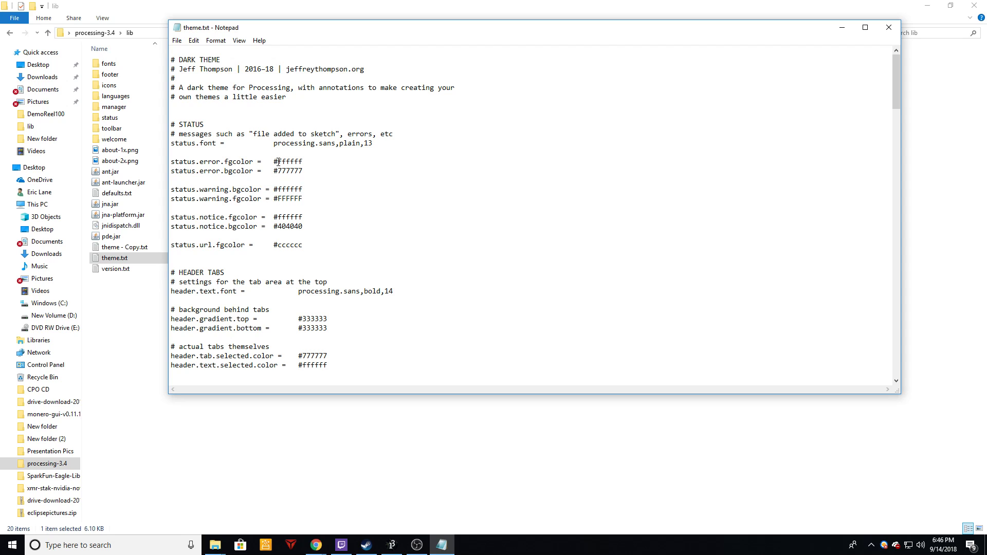
left_click_drag(278, 162, 286, 163)
scroll(298, 256, "down", 2)
scroll(318, 295, "down", 4)
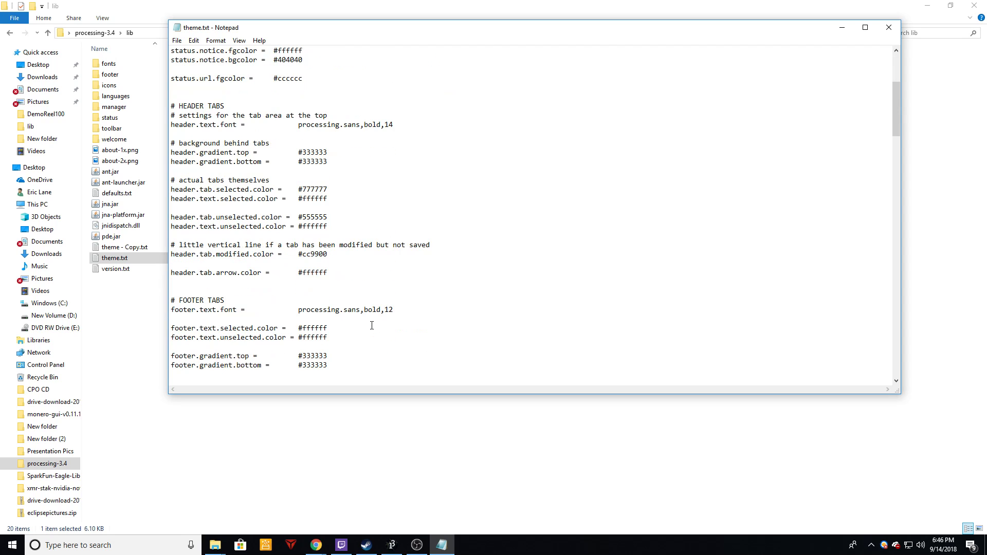
scroll(333, 329, "down", 7)
scroll(327, 278, "up", 10)
scroll(322, 278, "down", 4)
scroll(305, 314, "up", 7)
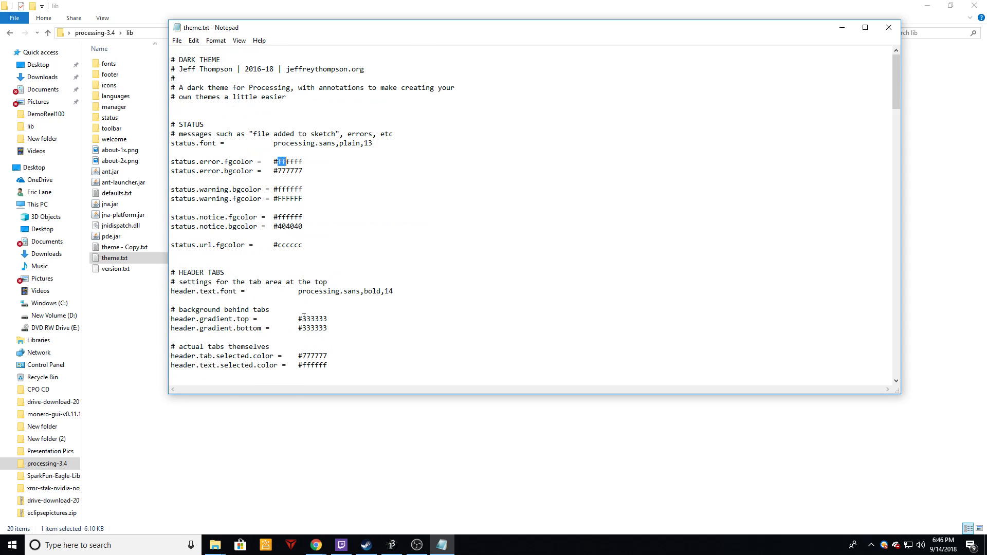
- Save theme.txt and close Notepad
left_click(304, 199)
left_click(176, 41)
left_click(186, 76)
left_click(889, 27)
- Shrink the file window, launch Processing from its desktop shortcut and maximize the sketch window
left_click(950, 5)
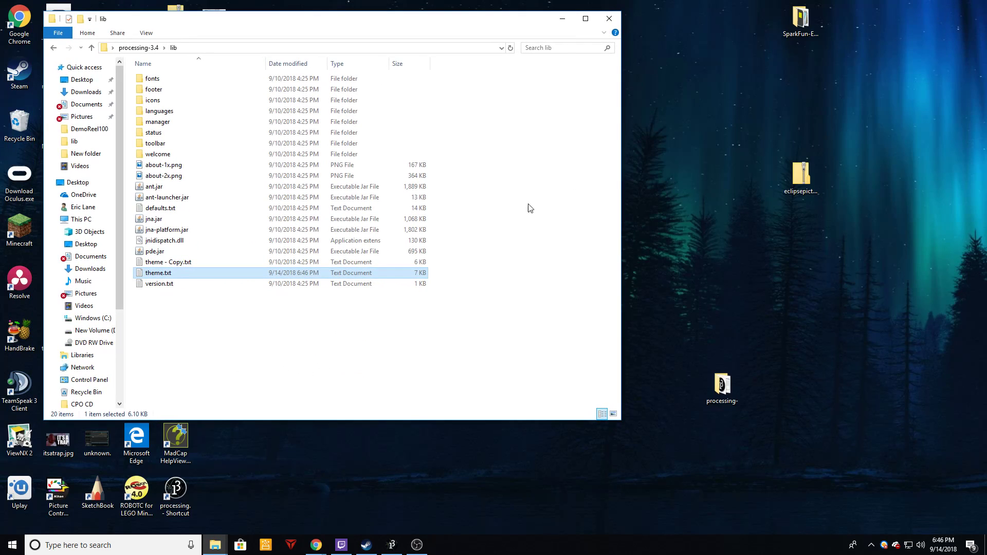
double_click(175, 490)
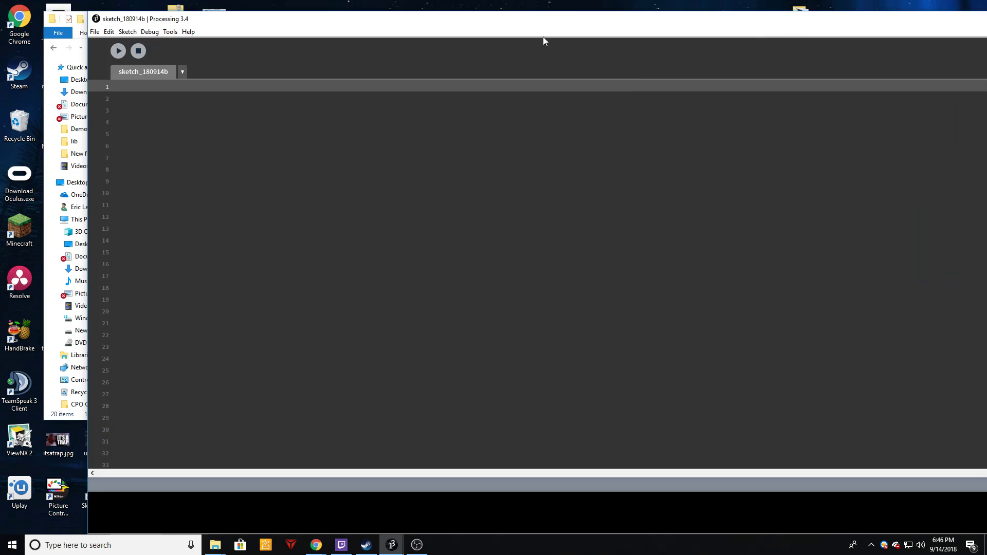
left_click_drag(553, 17, 472, 22)
left_click(961, 26)
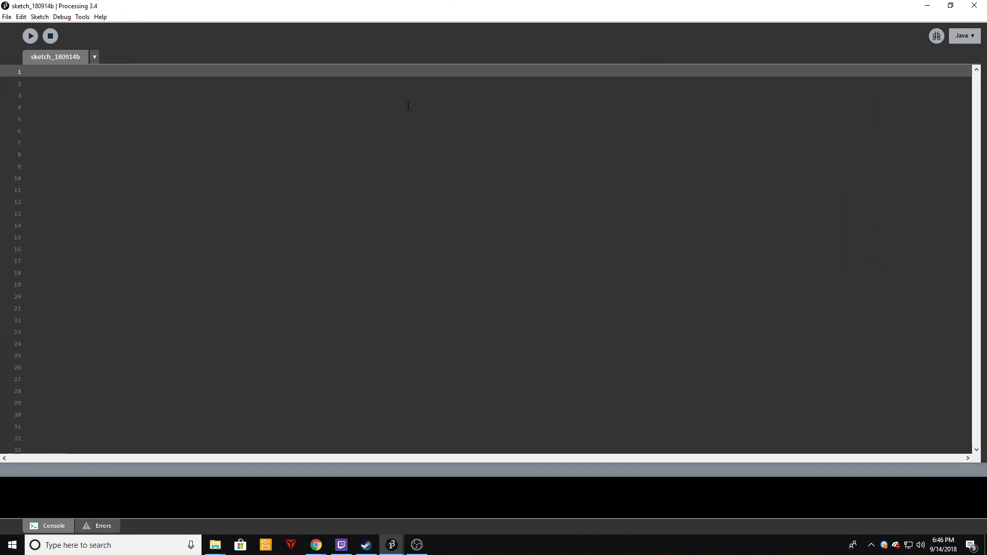
type("PI")
key("BackSpace")
key("BackSpace")
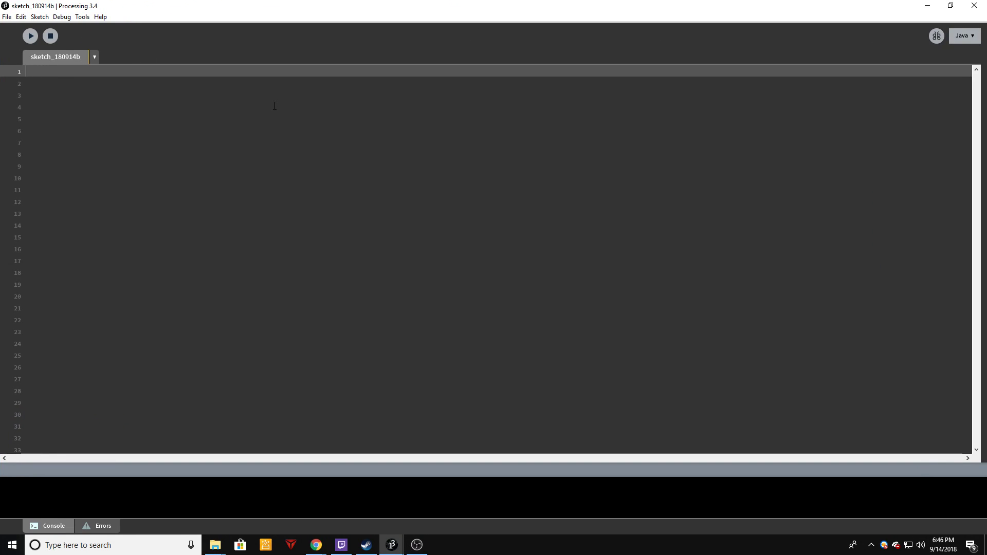
- Declare a PImage variable named im on line 2 of the sketch
key("Return")
type("PIMage")
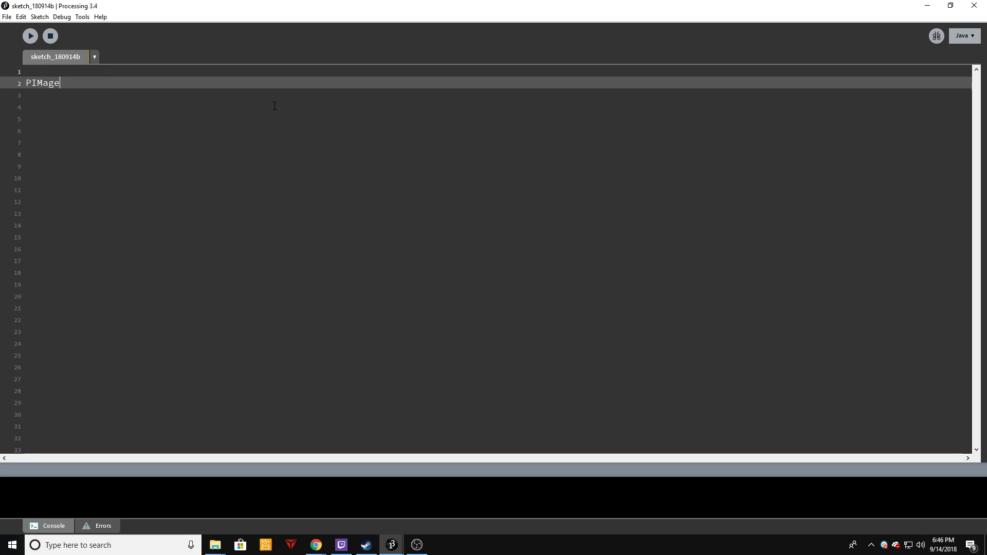
key("BackSpace")
key("BackSpace")
key("BackSpace")
key("BackSpace")
type("Image im;")
- Declare a second PImage variable named im2 on line 3
key("Return")
type("PImage im;")
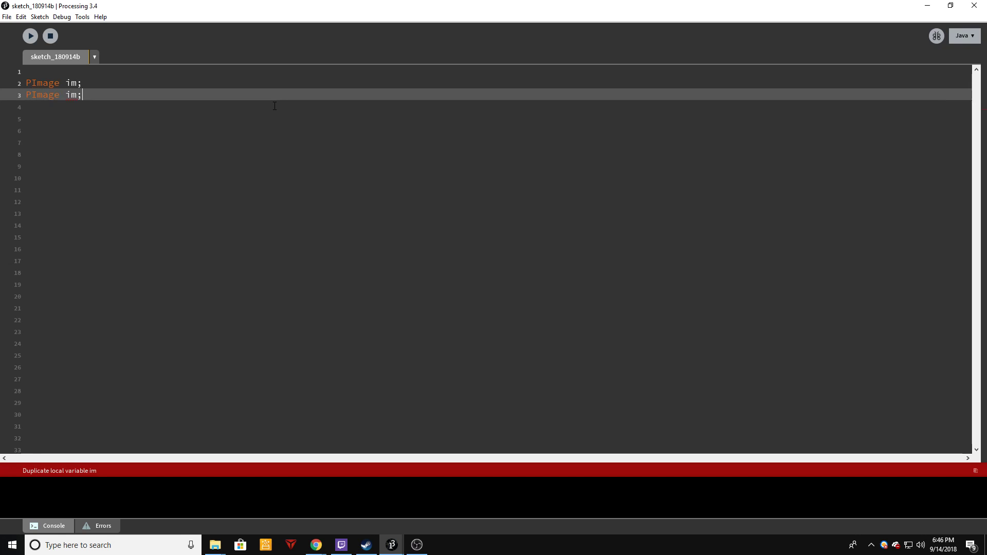
key("BackSpace")
type("2;")
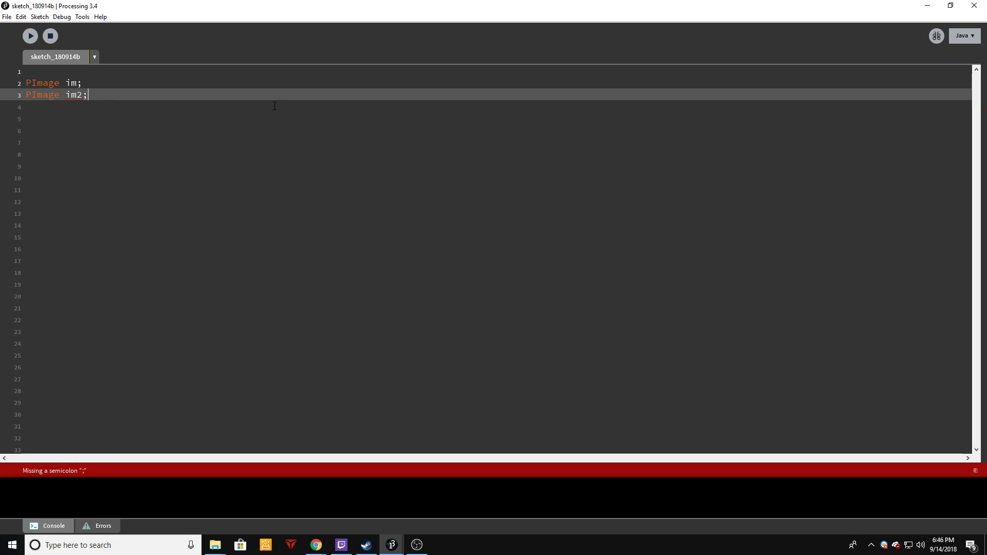